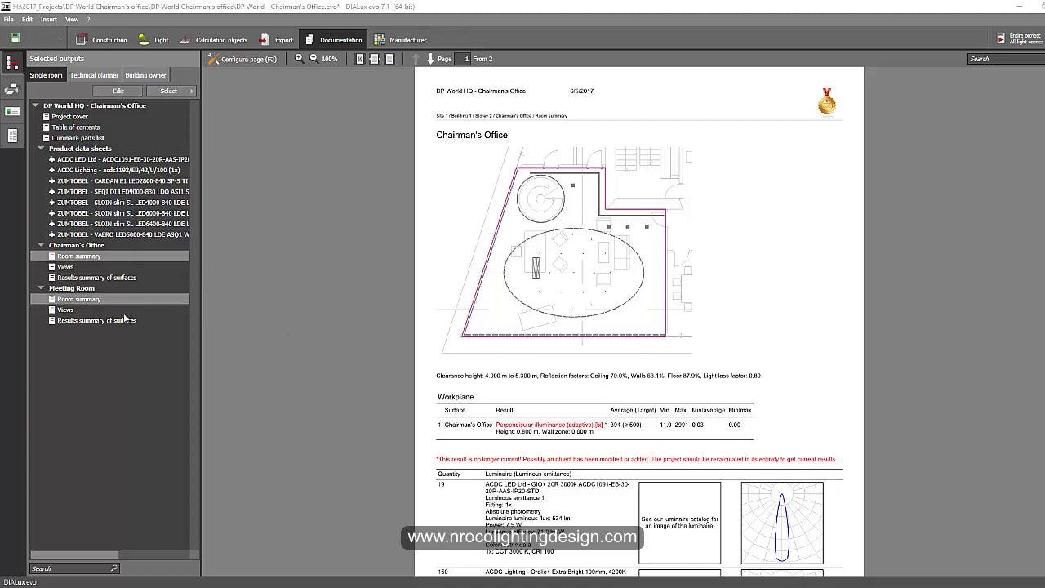
View the Meeting Room's room summary on its own in the documentation.
{"action": "left_click", "coordinate": [80, 299], "text": "ctrl"}
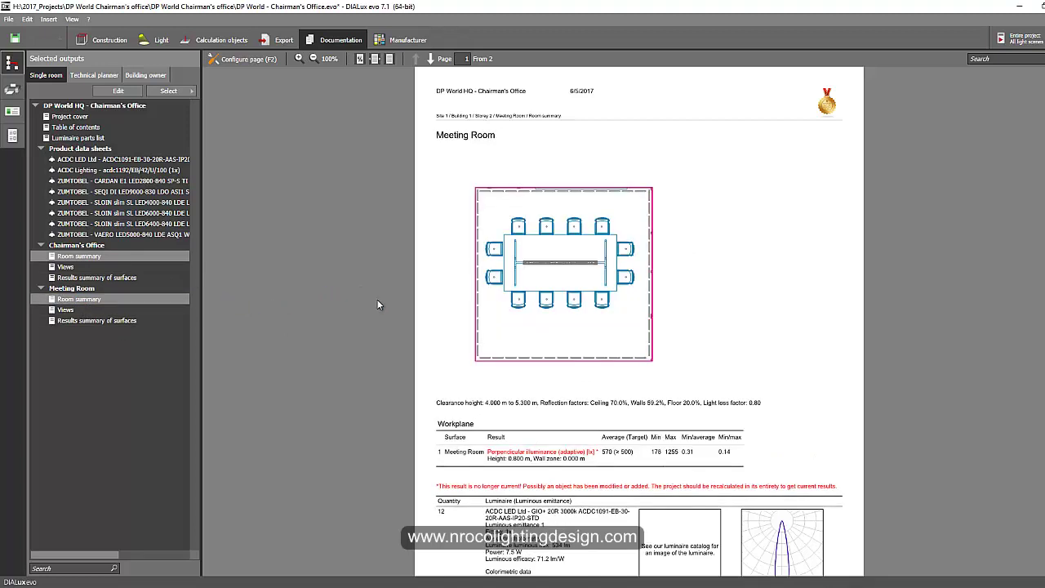
{"action": "left_click", "coordinate": [614, 268]}
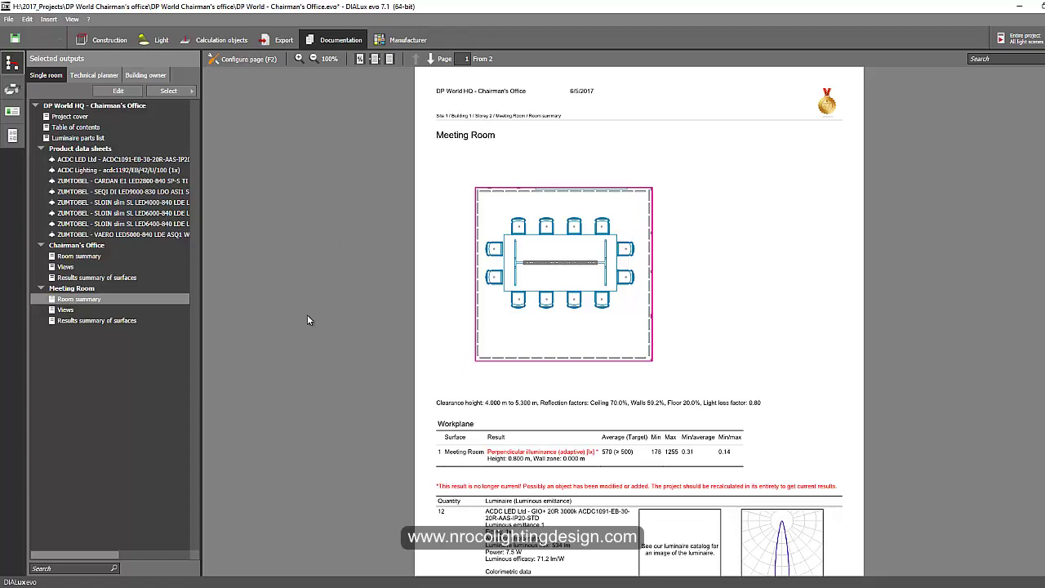
Return to construction mode for the Chairman's Office and toggle the Chairmans Office for Dialux drawing off and on in the plan.
{"action": "left_click", "coordinate": [102, 39]}
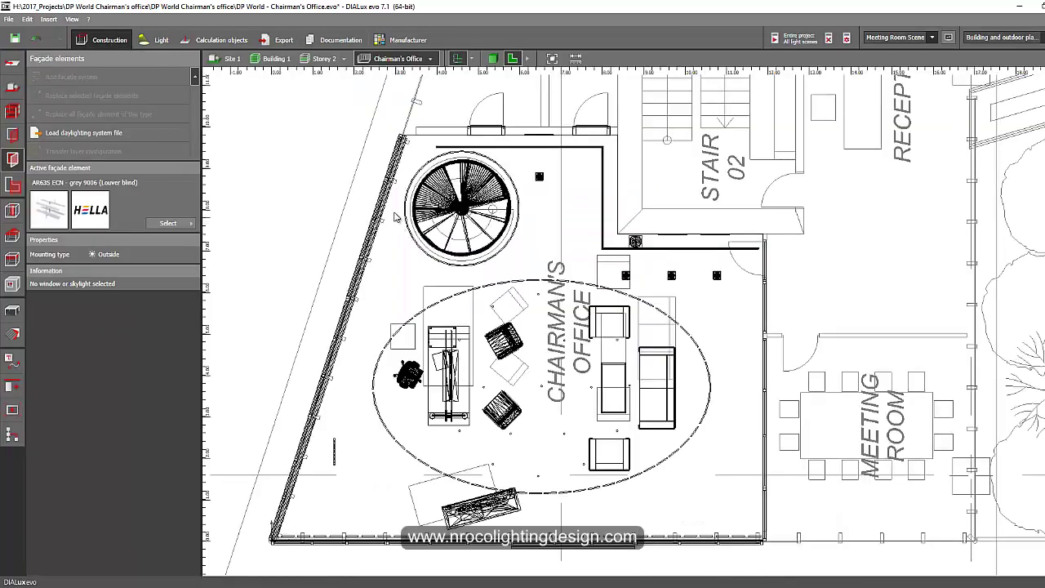
{"action": "middle_click_drag", "start_coordinate": [400, 243], "coordinate": [403, 212]}
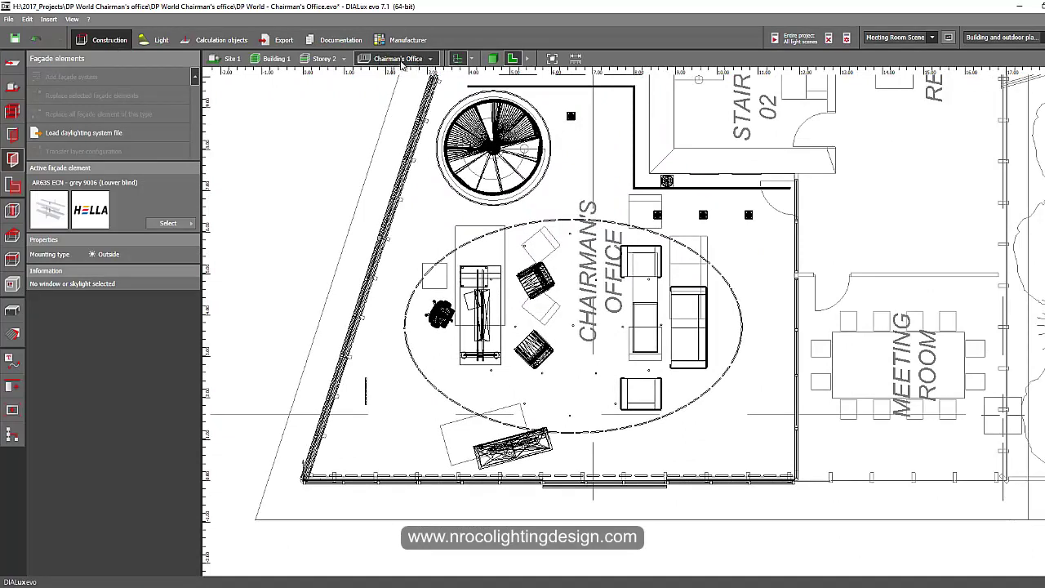
{"action": "left_click", "coordinate": [471, 60]}
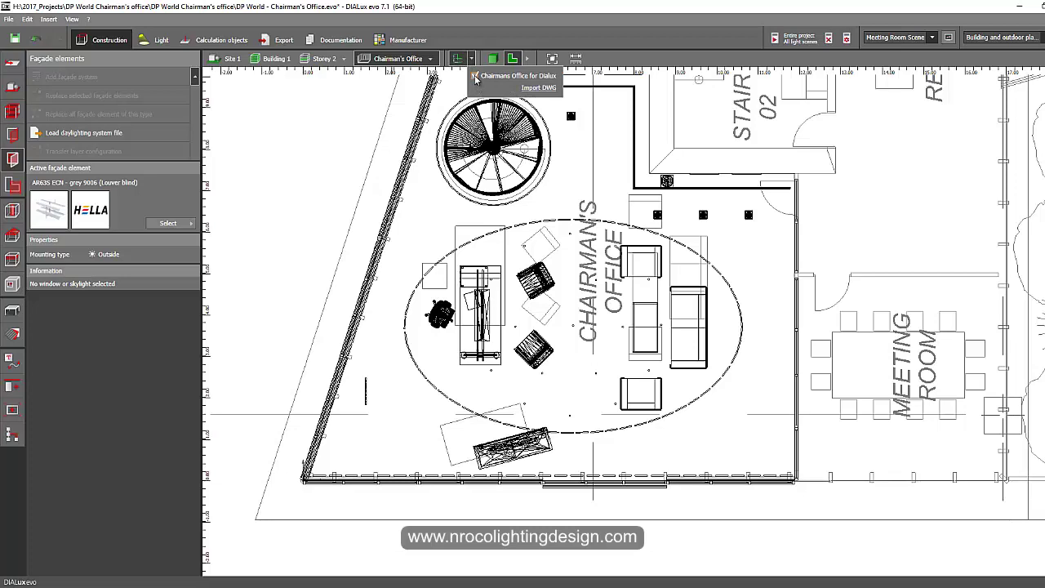
{"action": "left_click", "coordinate": [475, 77]}
{"action": "left_click", "coordinate": [475, 77]}
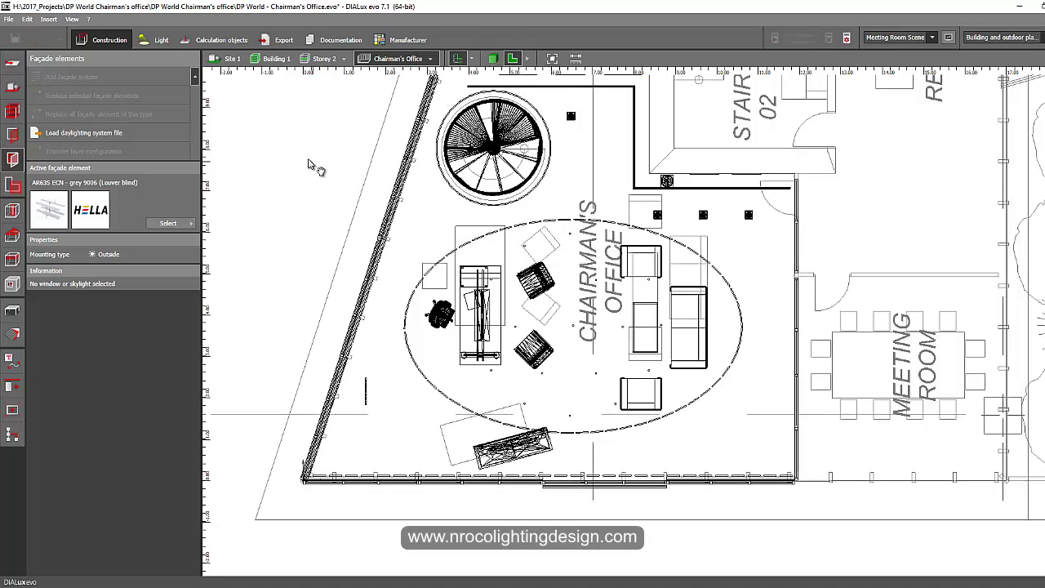
{"action": "scroll", "coordinate": [307, 167], "scroll_direction": "down", "scroll_amount": 2}
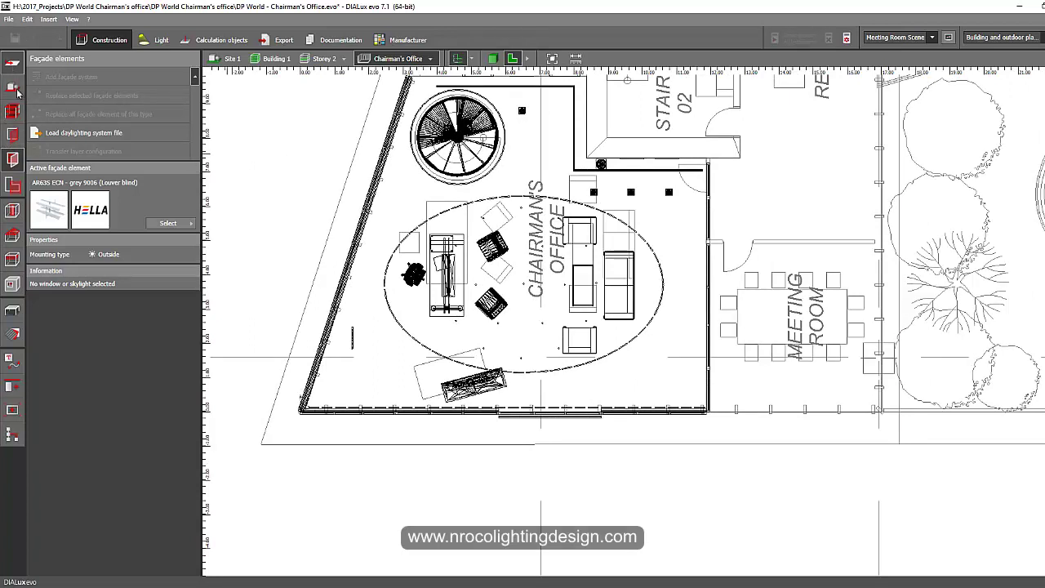
Open the imported DWG's drawing settings and toggle its 2D projection in the 3D window off and on.
{"action": "left_click", "coordinate": [13, 62]}
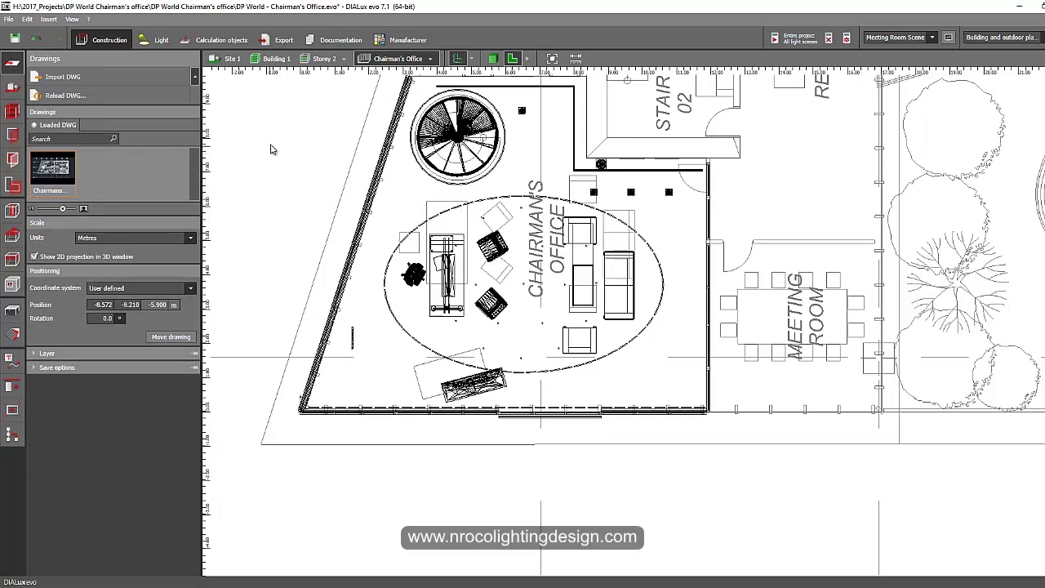
{"action": "middle_click_drag", "start_coordinate": [272, 152], "coordinate": [292, 203]}
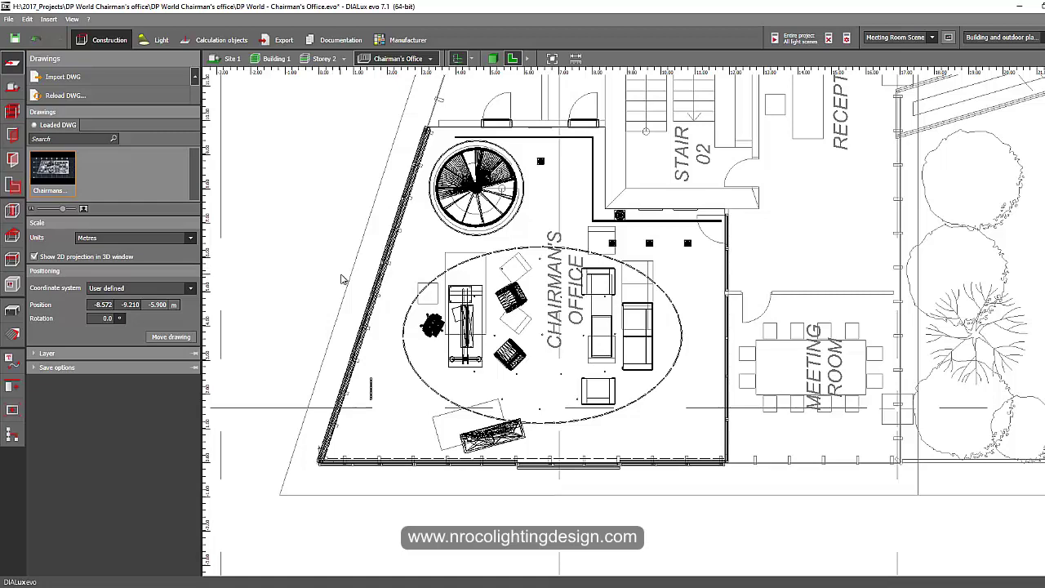
{"action": "scroll", "coordinate": [341, 274], "scroll_direction": "up", "scroll_amount": 1}
{"action": "middle_click_drag", "start_coordinate": [342, 270], "coordinate": [340, 293]}
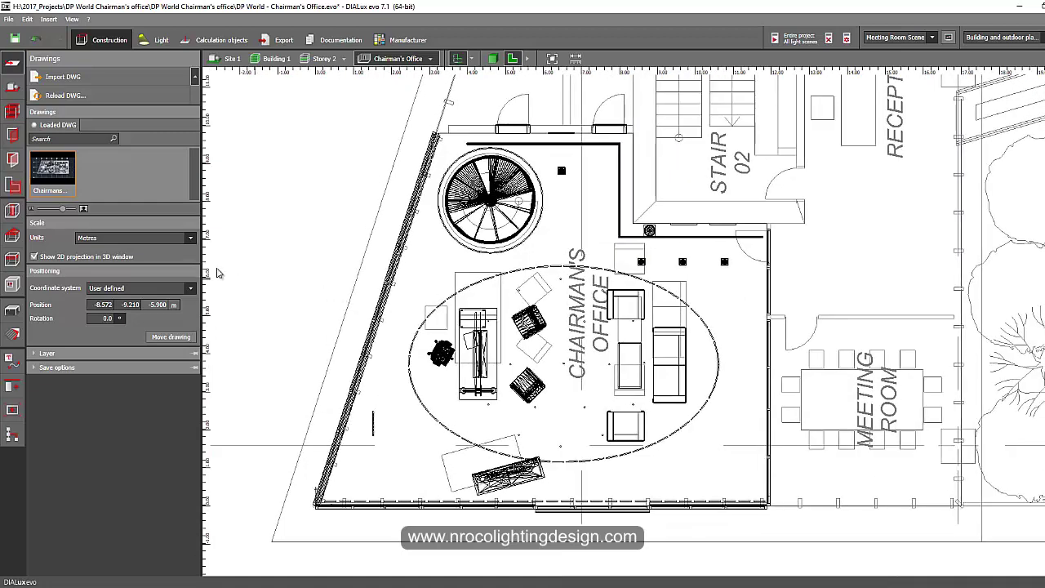
{"action": "left_click", "coordinate": [33, 256]}
{"action": "left_click", "coordinate": [34, 257]}
Look through the DWG's layer list and colour choices, hiding all layers and showing them again.
{"action": "left_click", "coordinate": [38, 354]}
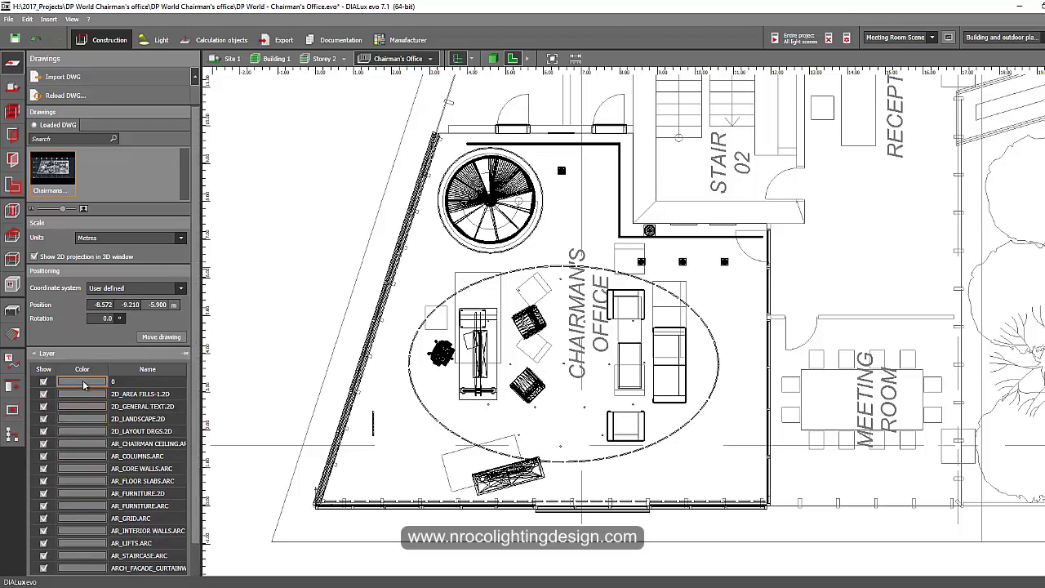
{"action": "left_click", "coordinate": [83, 382]}
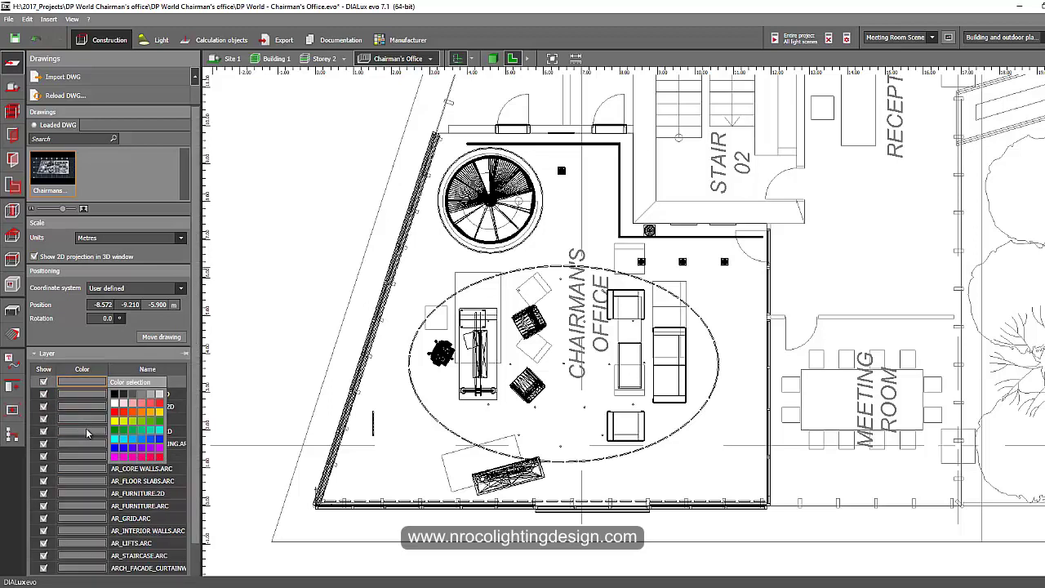
{"action": "left_click", "coordinate": [46, 387]}
{"action": "left_click", "coordinate": [76, 387]}
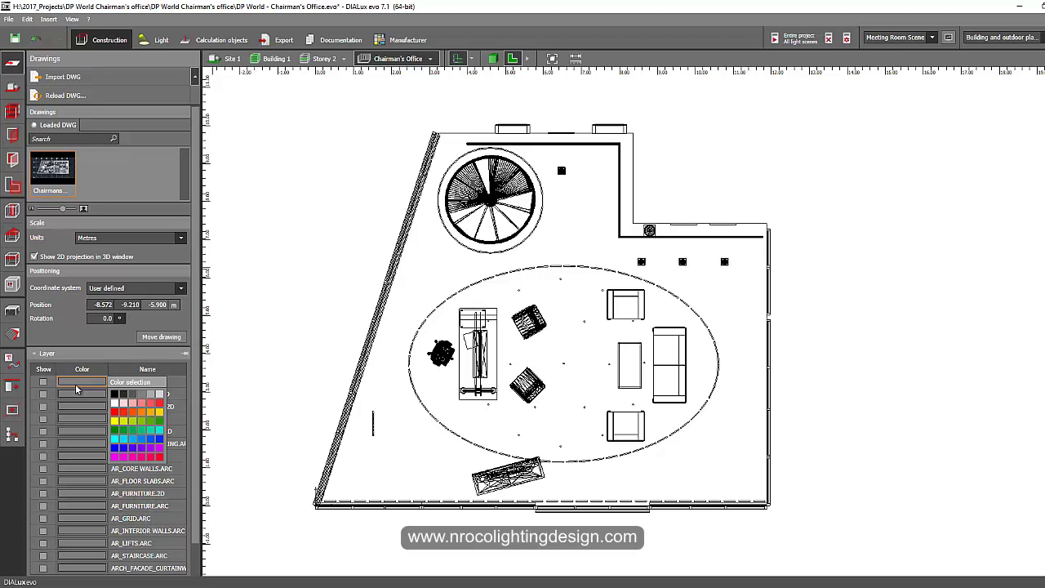
{"action": "left_click", "coordinate": [47, 386]}
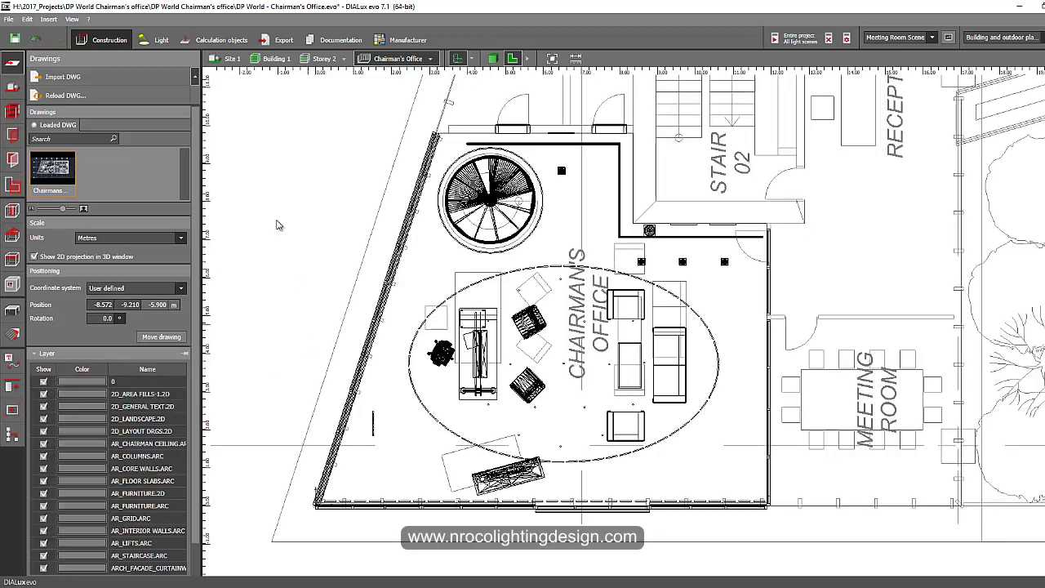
{"action": "left_click", "coordinate": [35, 354]}
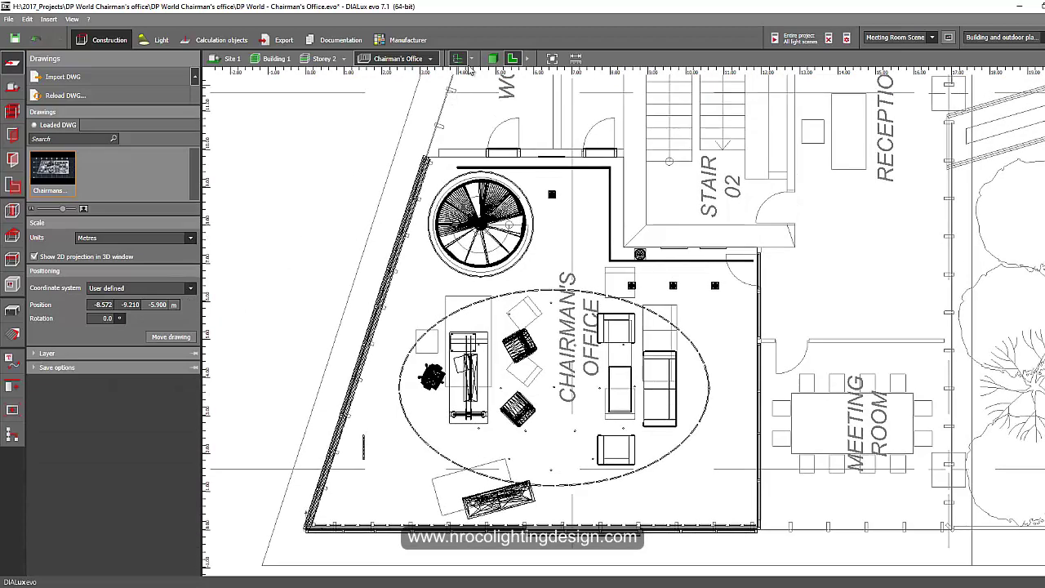
Toggle the Chairmans Office for Dialux drawing off and on again in the Chairman's Office plan.
{"action": "left_click", "coordinate": [459, 60]}
{"action": "left_click", "coordinate": [460, 61]}
{"action": "left_click", "coordinate": [471, 59]}
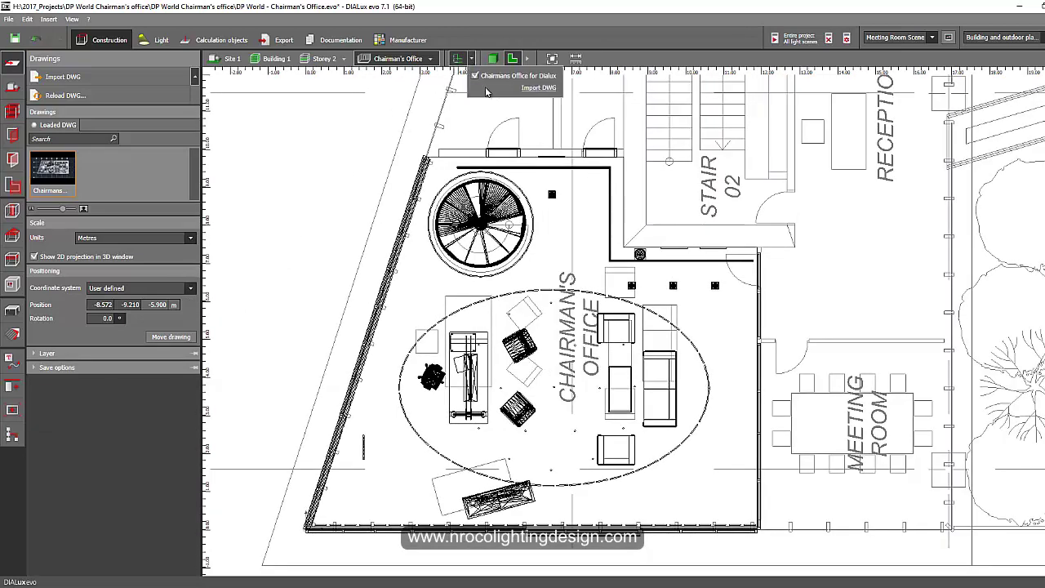
{"action": "left_click", "coordinate": [475, 76]}
{"action": "left_click", "coordinate": [475, 76]}
{"action": "left_click", "coordinate": [333, 183]}
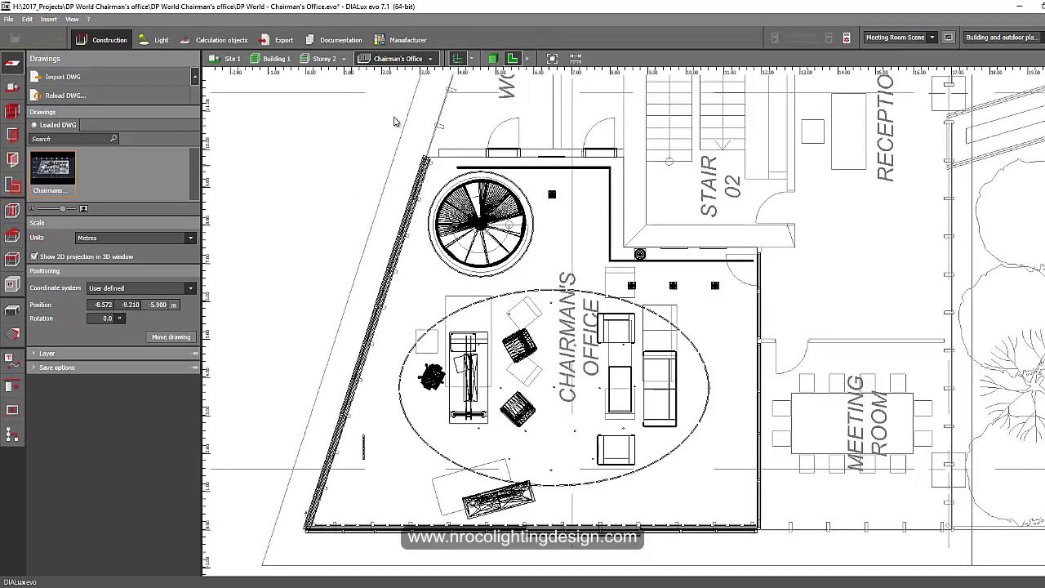
{"action": "scroll", "coordinate": [461, 365], "scroll_direction": "up", "scroll_amount": 3}
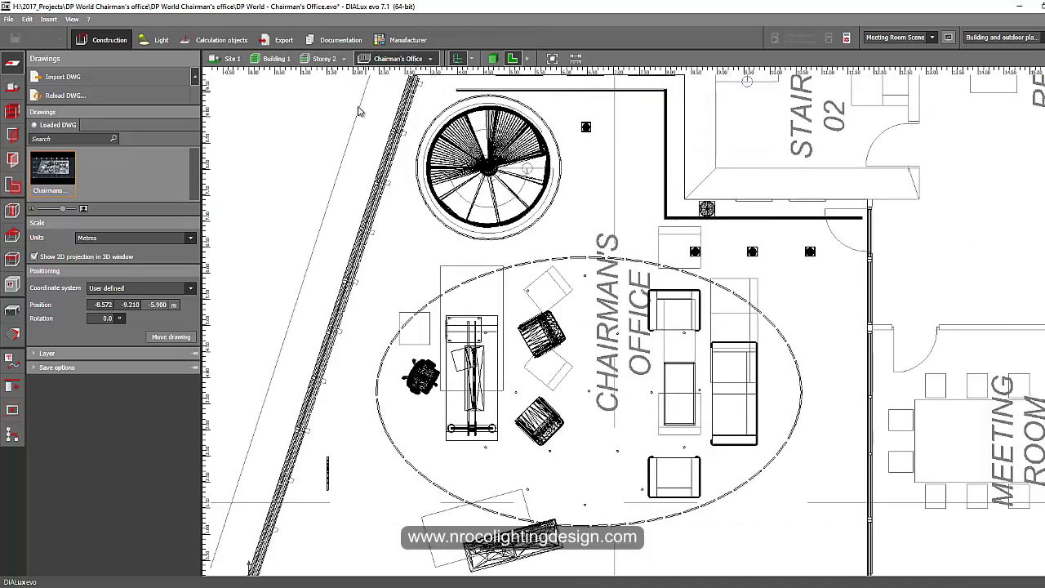
{"action": "scroll", "coordinate": [347, 131], "scroll_direction": "down", "scroll_amount": 1}
View the plan at each level in turn: Site 1, Building 1, Storey 2 and the Chairman's Office.
{"action": "left_click", "coordinate": [232, 61]}
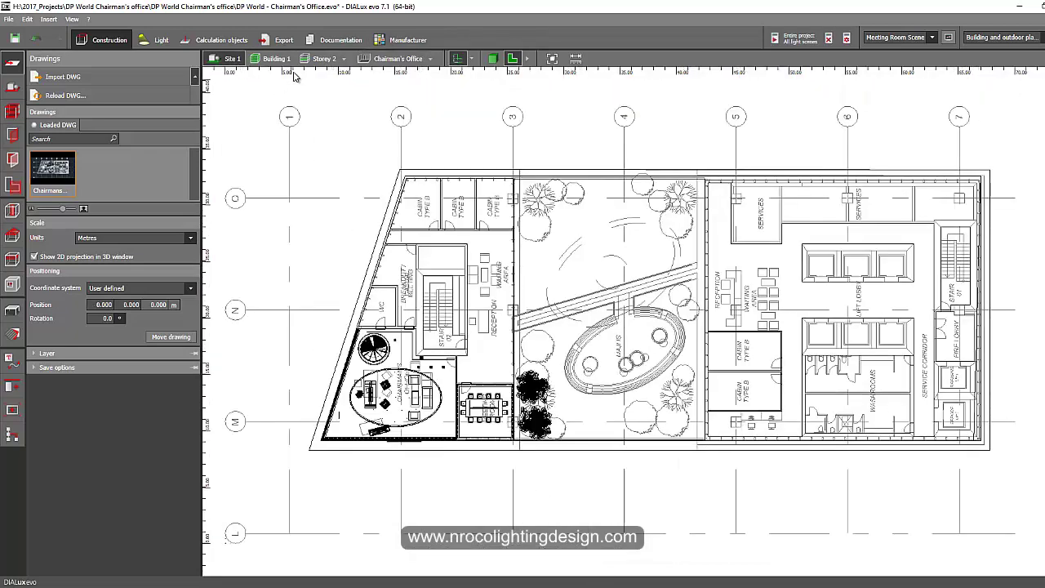
{"action": "left_click", "coordinate": [273, 62]}
{"action": "left_click", "coordinate": [325, 60]}
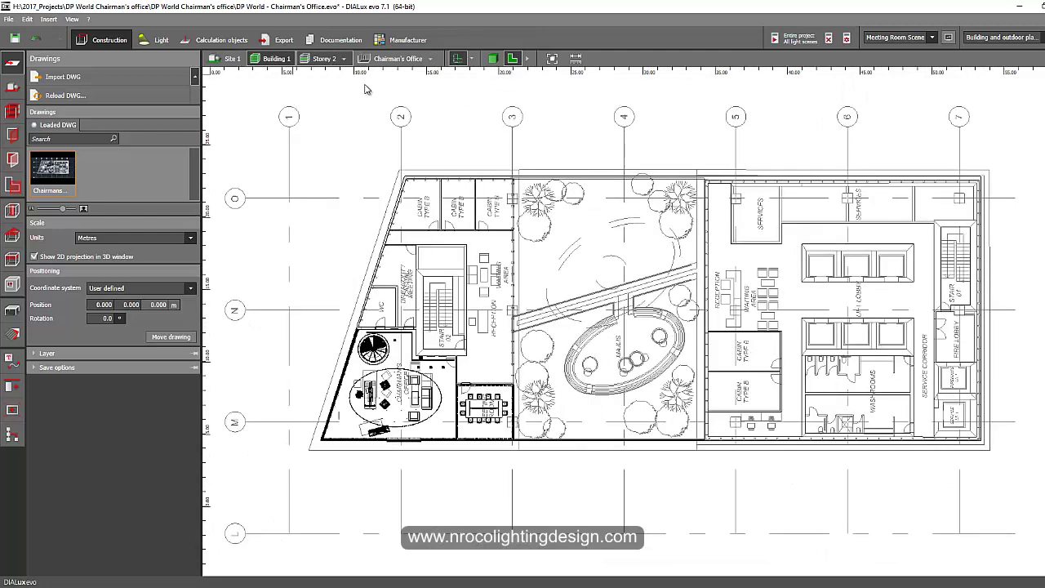
{"action": "left_click", "coordinate": [430, 59]}
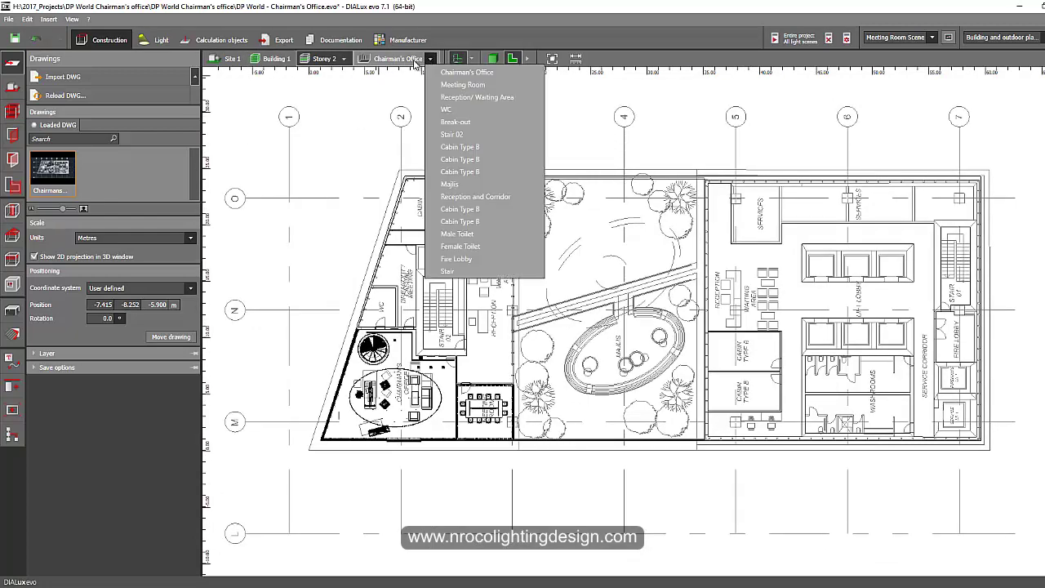
{"action": "left_click", "coordinate": [401, 60]}
Open the Meeting Room plan and show the Chairmans Office for Dialux drawing in it.
{"action": "left_click", "coordinate": [431, 59]}
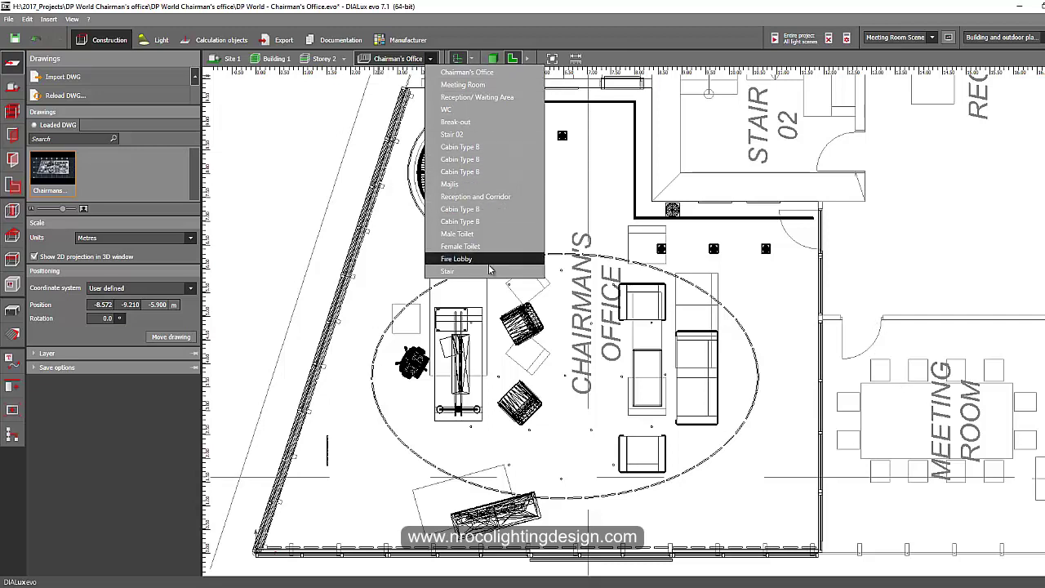
{"action": "left_click", "coordinate": [457, 85]}
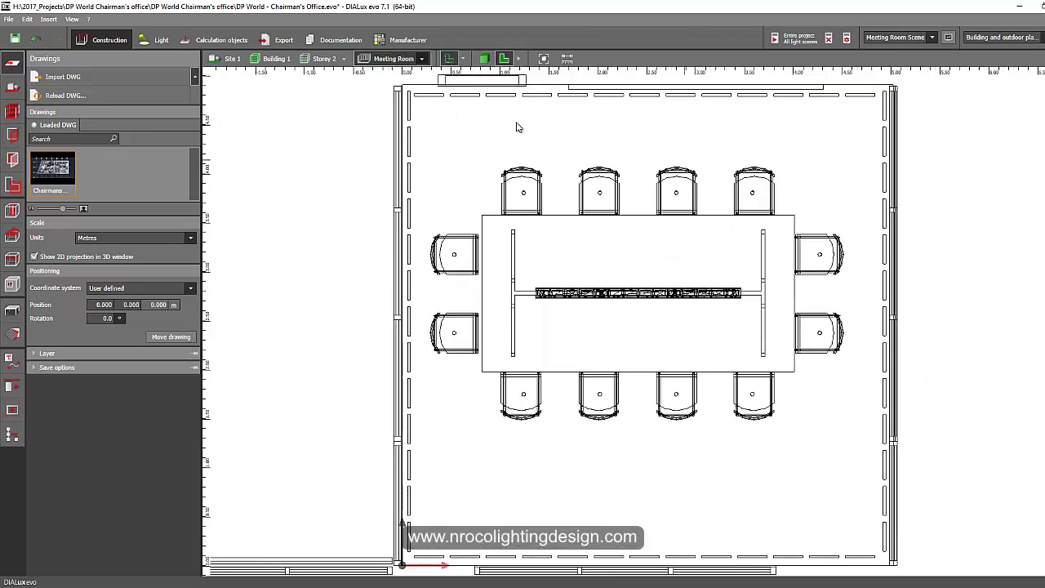
{"action": "scroll", "coordinate": [729, 359], "scroll_direction": "down", "scroll_amount": 2}
{"action": "middle_click_drag", "start_coordinate": [679, 315], "coordinate": [664, 303]}
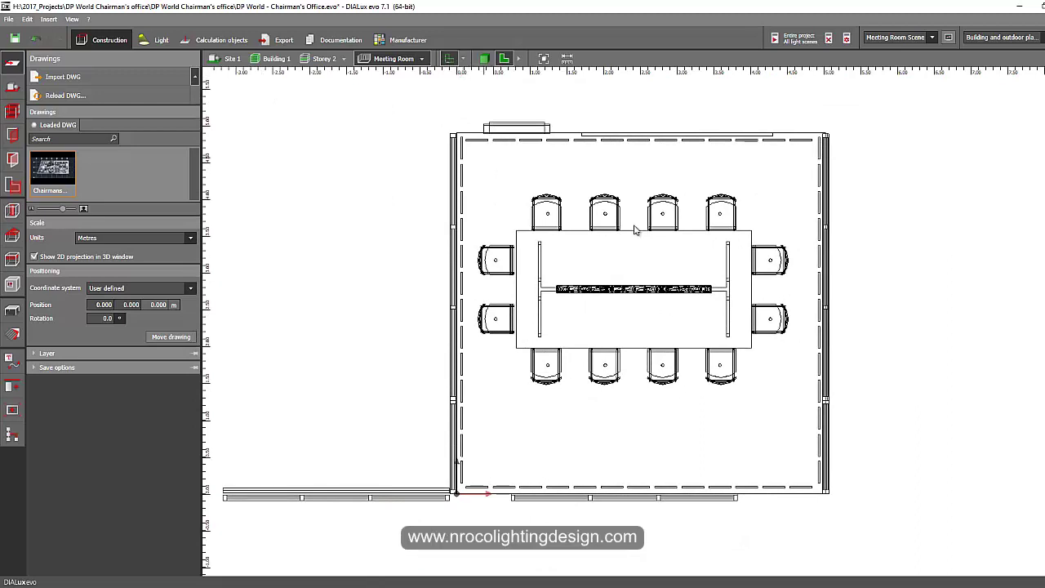
{"action": "left_click", "coordinate": [463, 60]}
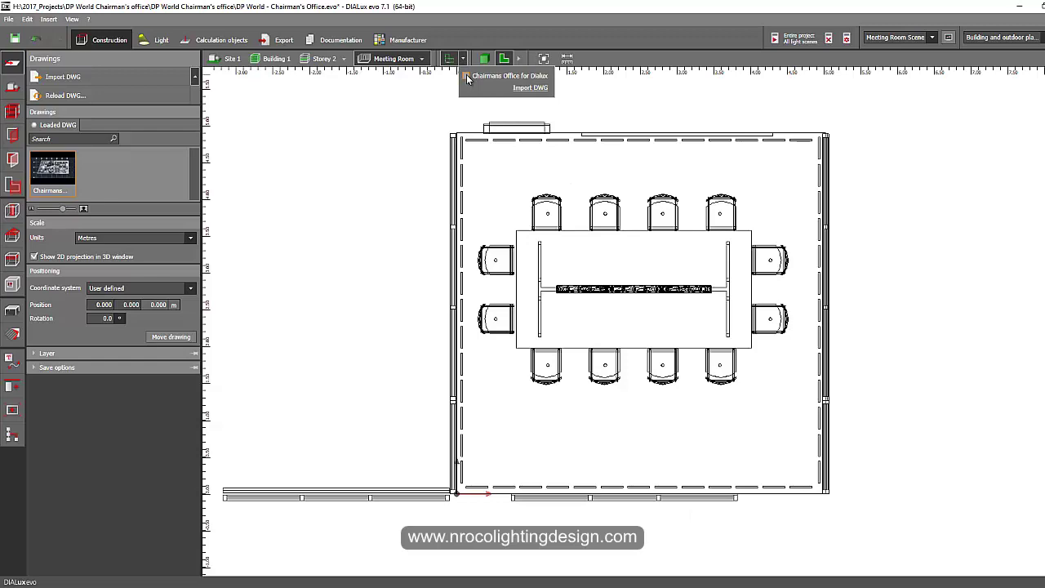
{"action": "left_click", "coordinate": [468, 77]}
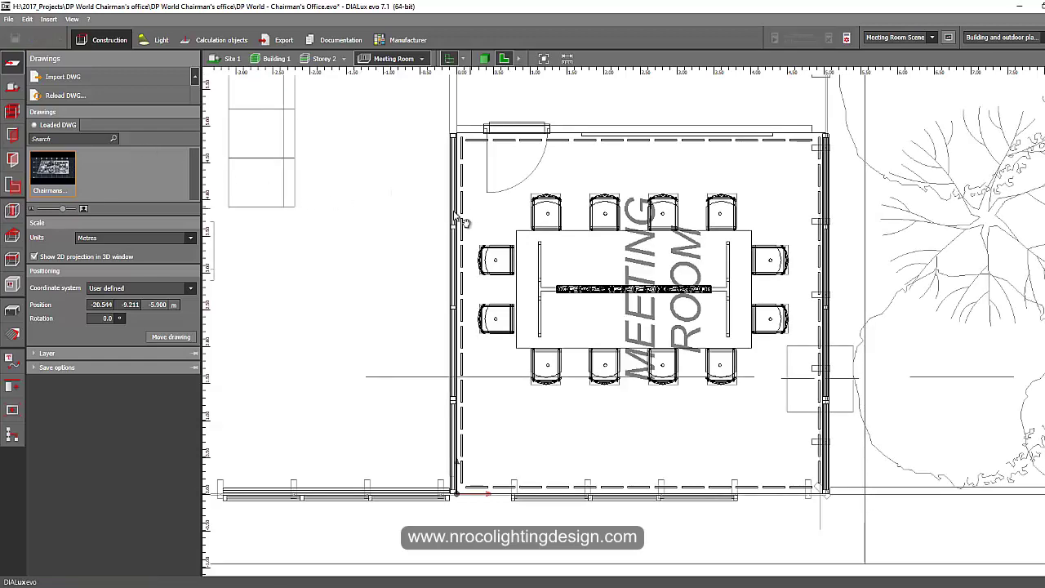
{"action": "scroll", "coordinate": [380, 226], "scroll_direction": "down", "scroll_amount": 2}
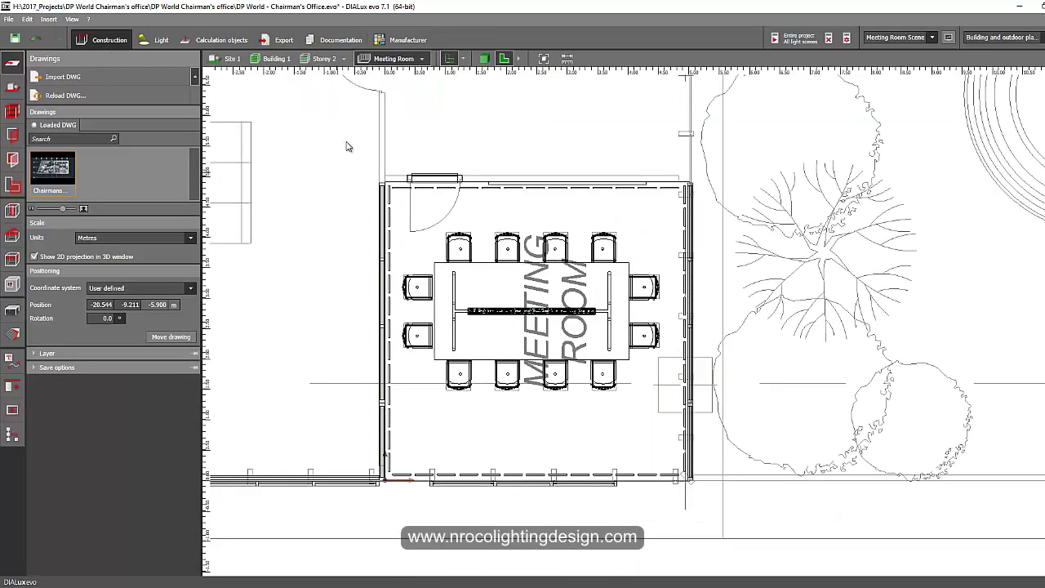
Show the Meeting Room in 3D and compare its height with the DWG floor plan beneath it.
{"action": "left_click", "coordinate": [484, 58]}
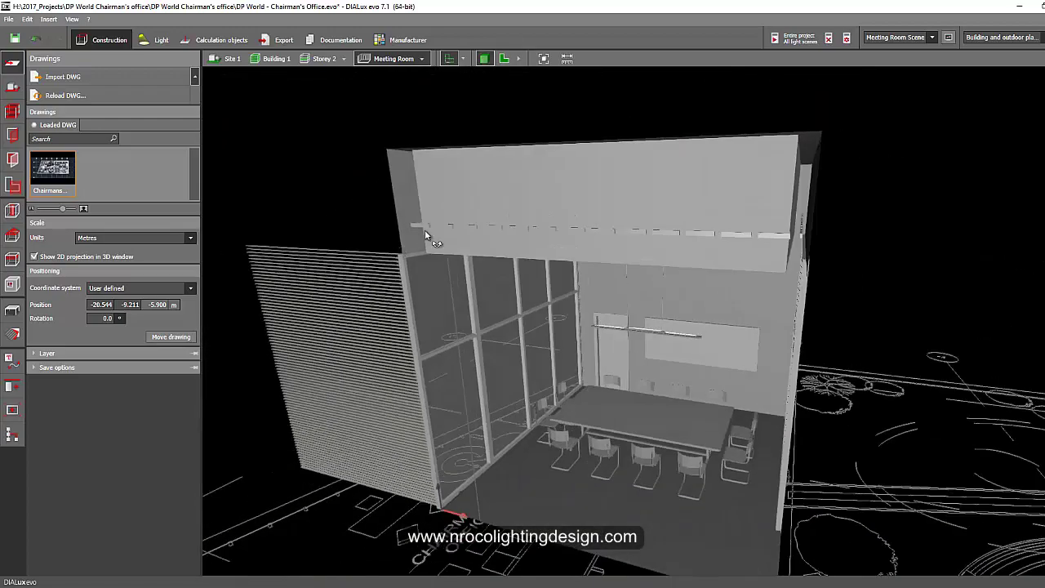
{"action": "right_click_drag", "start_coordinate": [425, 232], "coordinate": [468, 223]}
{"action": "middle_click_drag", "start_coordinate": [471, 226], "coordinate": [552, 397]}
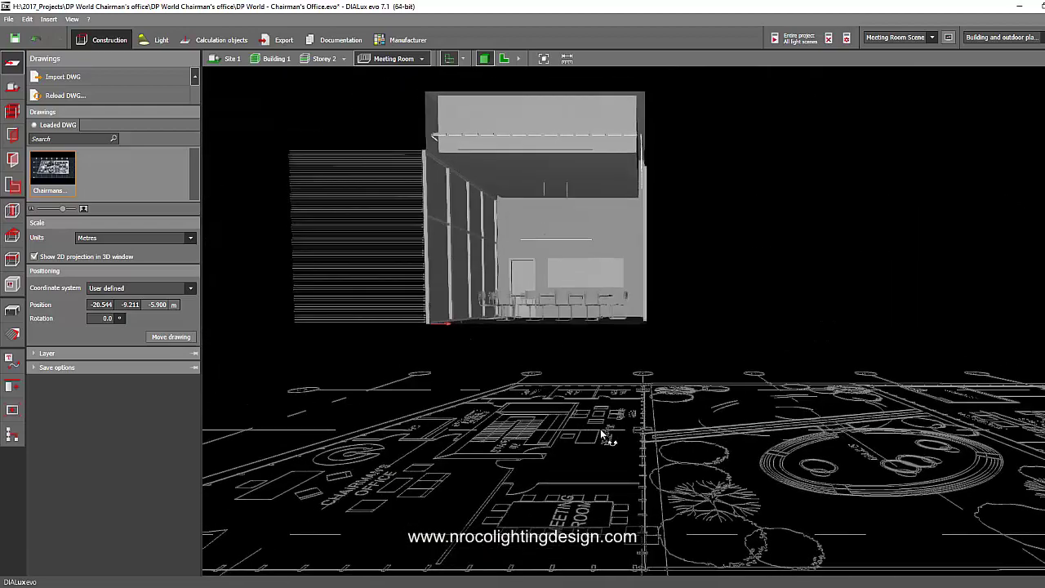
{"action": "middle_click_drag", "start_coordinate": [600, 428], "coordinate": [531, 335]}
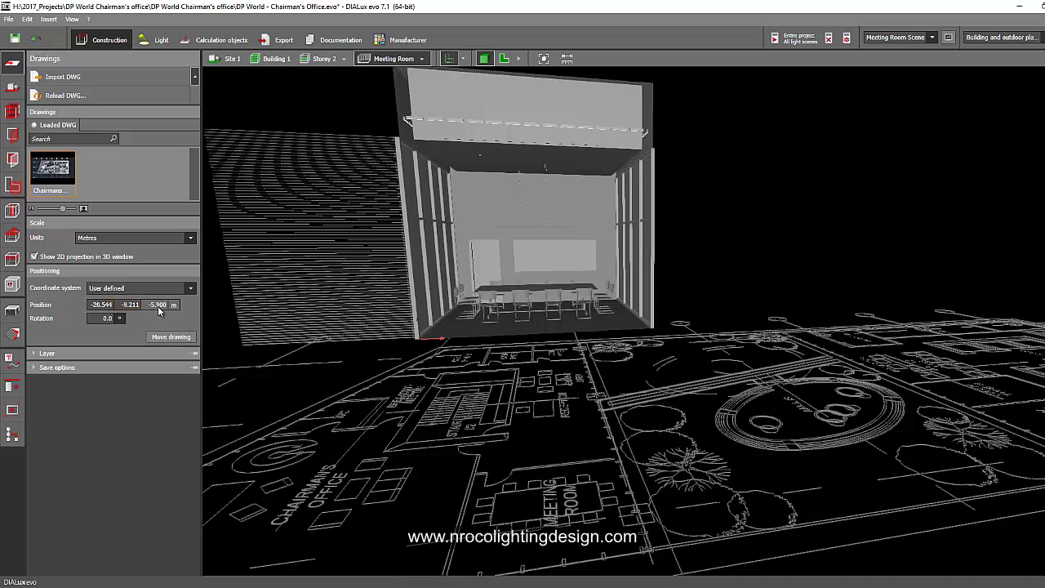
{"action": "middle_click_drag", "start_coordinate": [400, 349], "coordinate": [384, 359]}
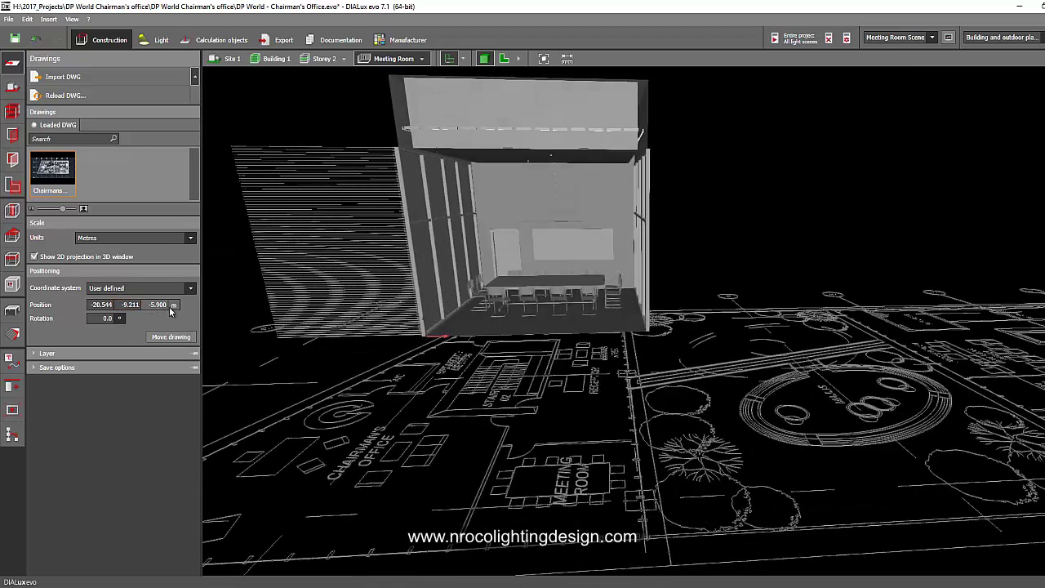
Set the DWG's Z position to 0 m, with its 2D projection in the 3D window switched on.
{"action": "left_click", "coordinate": [34, 256]}
{"action": "left_click", "coordinate": [155, 308]}
{"action": "type", "text": "0"}
{"action": "key", "text": "Return"}
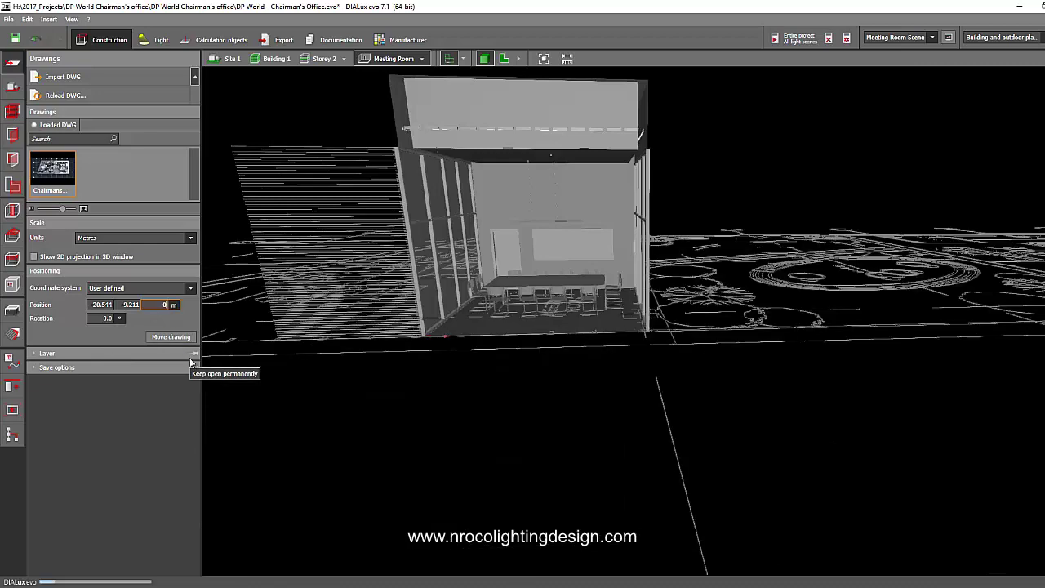
{"action": "mouse_move", "coordinate": [576, 410]}
{"action": "middle_mouse_down"}
{"action": "mouse_move", "coordinate": [568, 417]}
{"action": "mouse_move", "coordinate": [596, 412]}
{"action": "middle_mouse_up"}
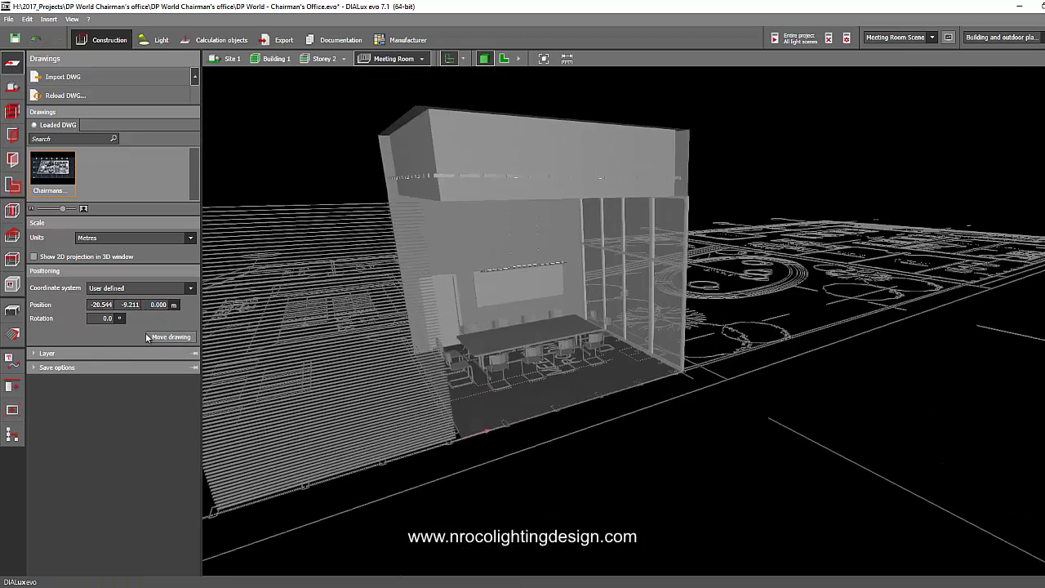
{"action": "left_click", "coordinate": [34, 257]}
Examine the Meeting Room in 3D from outside and inside against the DWG at floor level.
{"action": "middle_click_drag", "start_coordinate": [478, 370], "coordinate": [375, 365]}
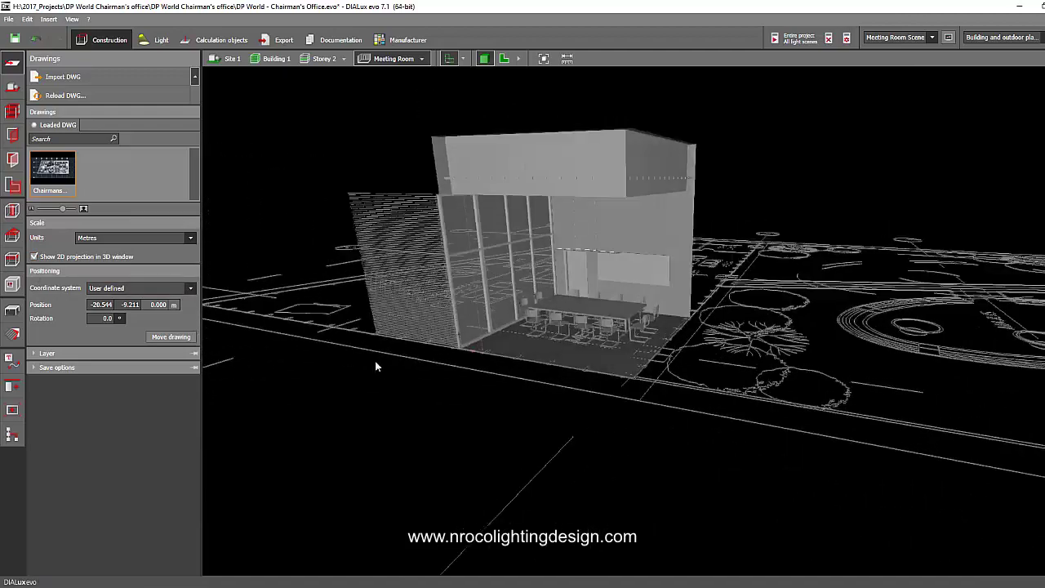
{"action": "scroll", "coordinate": [469, 309], "scroll_direction": "up", "scroll_amount": 2}
{"action": "right_click_drag", "start_coordinate": [469, 309], "coordinate": [555, 347]}
{"action": "scroll", "coordinate": [528, 414], "scroll_direction": "up", "scroll_amount": 3}
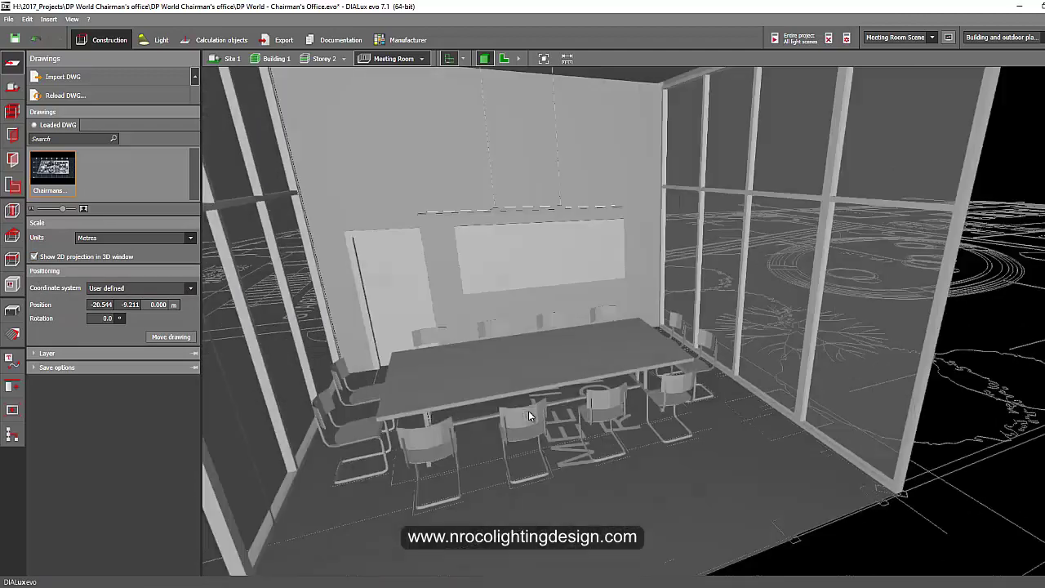
{"action": "middle_click_drag", "start_coordinate": [528, 411], "coordinate": [651, 382]}
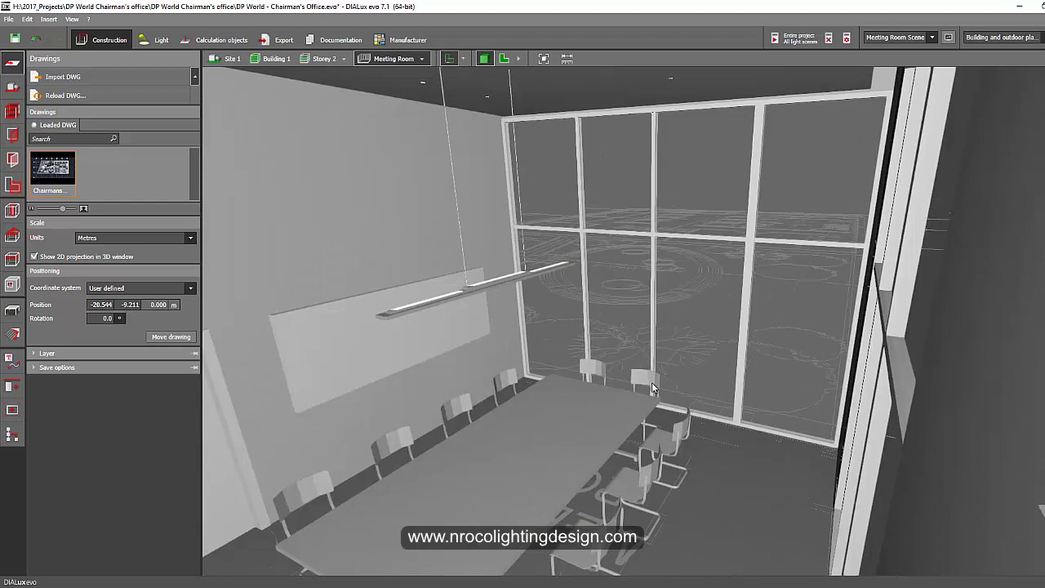